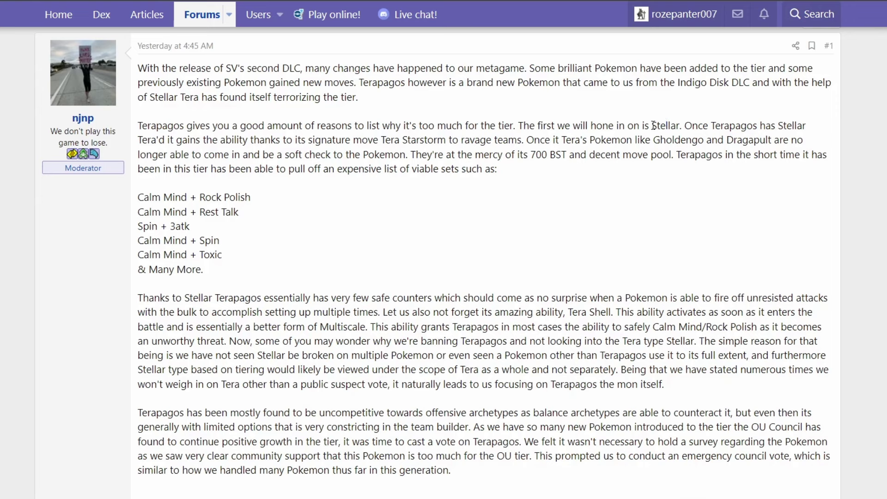
Read the forum post on the Terapagos ban, covering its Stellar and Tera Shell reasoning, viable sets and council vote table.
{"action": "left_click_drag", "start_coordinate": [652, 125], "coordinate": [686, 124]}
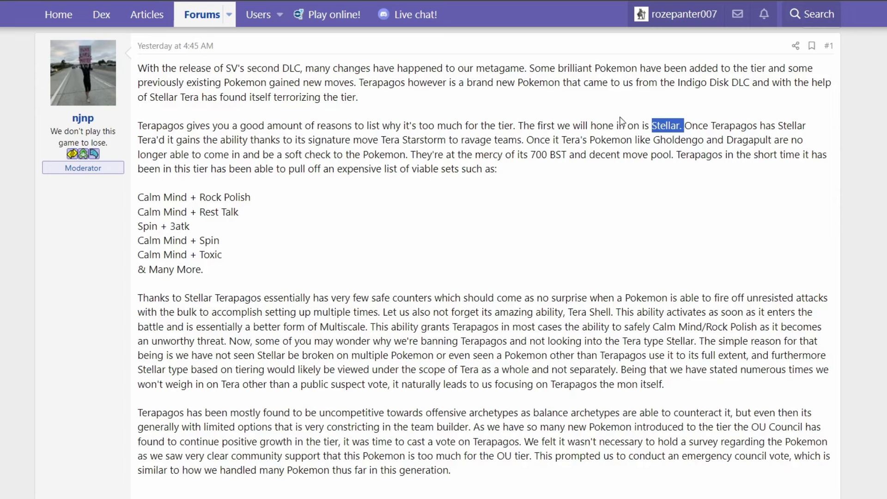
{"action": "left_click", "coordinate": [668, 125]}
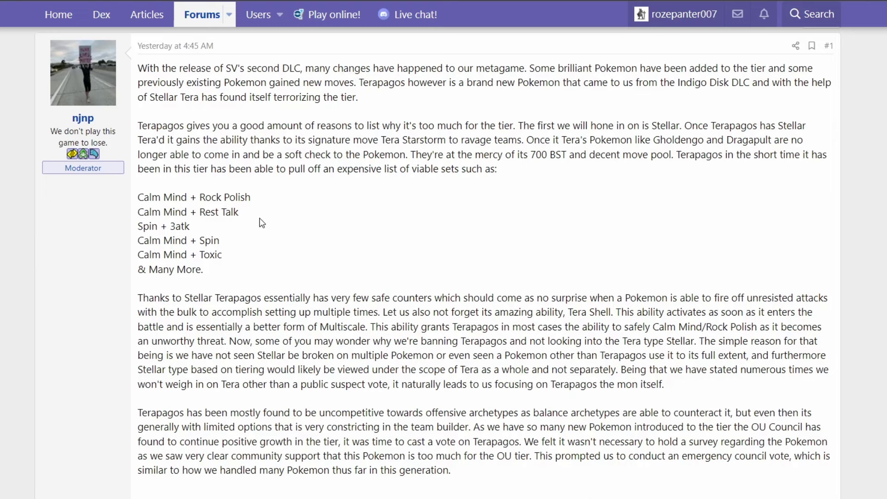
{"action": "scroll", "coordinate": [583, 157], "scroll_direction": "down", "scroll_amount": 2}
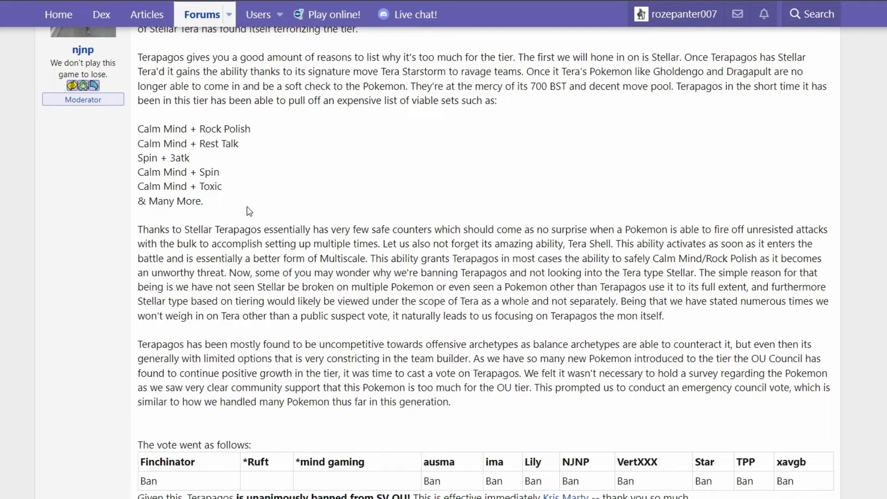
{"action": "scroll", "coordinate": [199, 166], "scroll_direction": "down", "scroll_amount": 2}
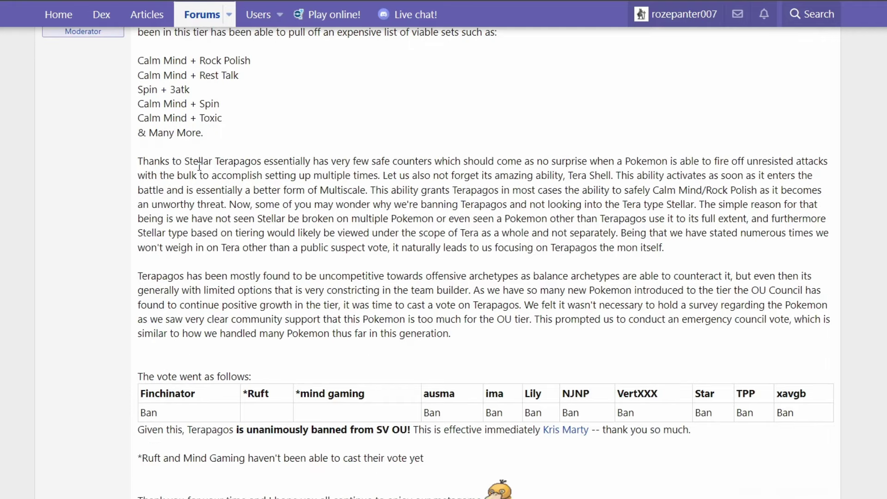
{"action": "left_click_drag", "start_coordinate": [233, 162], "coordinate": [378, 179]}
{"action": "left_click", "coordinate": [378, 179]}
{"action": "left_click_drag", "start_coordinate": [619, 177], "coordinate": [372, 190]}
{"action": "left_click", "coordinate": [373, 191]}
{"action": "scroll", "coordinate": [491, 99], "scroll_direction": "down", "scroll_amount": 4}
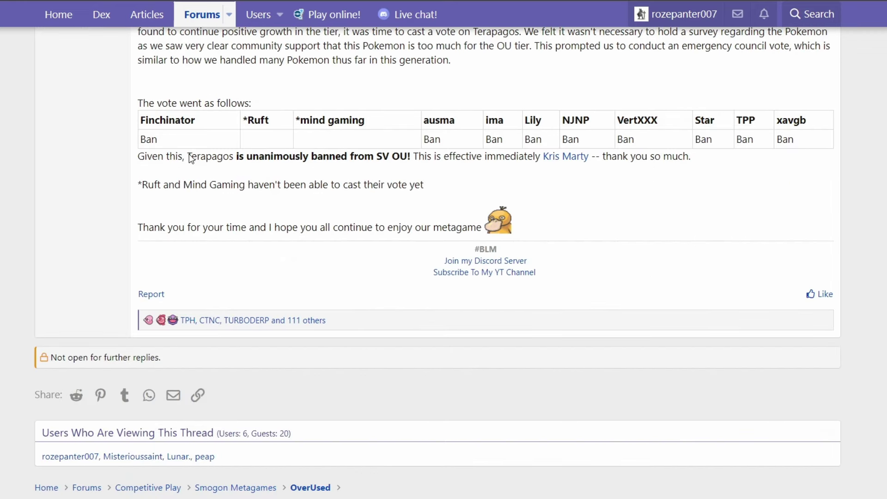
{"action": "scroll", "coordinate": [156, 103], "scroll_direction": "down", "scroll_amount": 1}
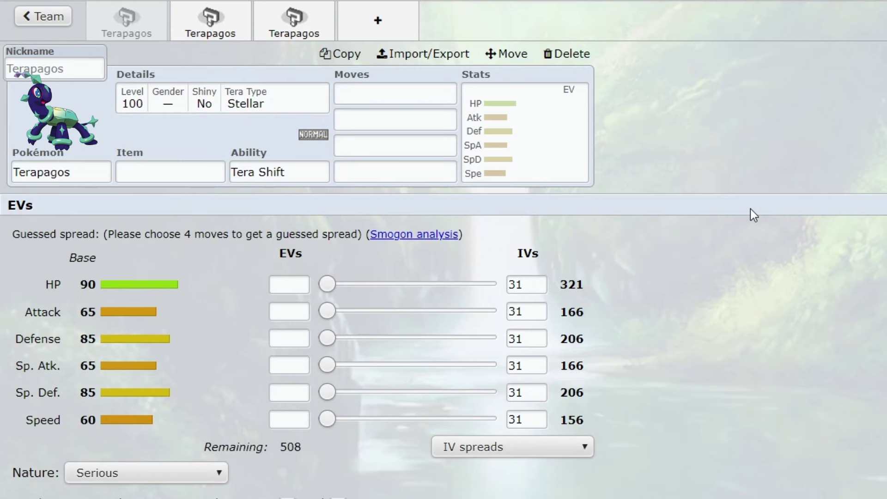
Examine the ability and base stats of Terapagos in its normal form and its Terastal form.
{"action": "left_click", "coordinate": [285, 172]}
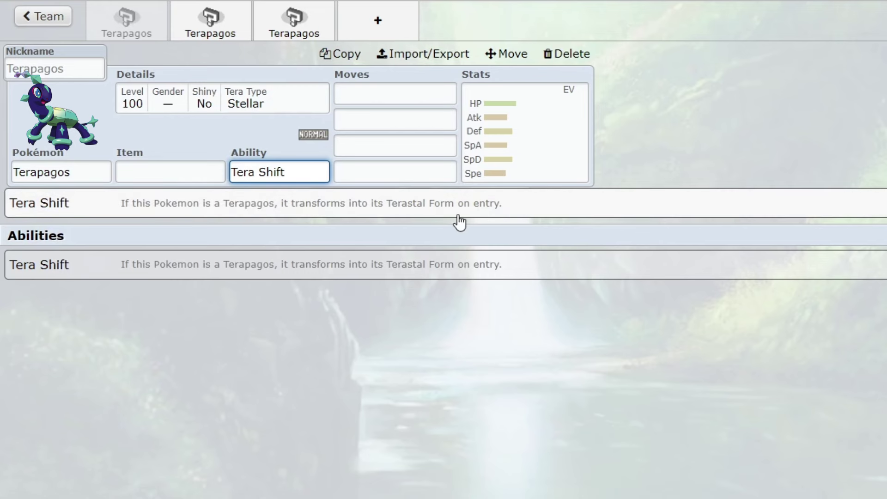
{"action": "left_click", "coordinate": [524, 152]}
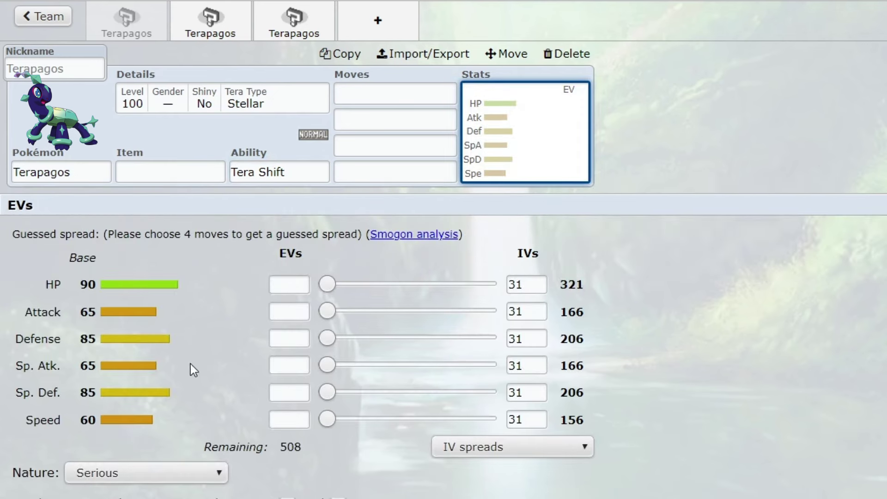
{"action": "left_click", "coordinate": [210, 20]}
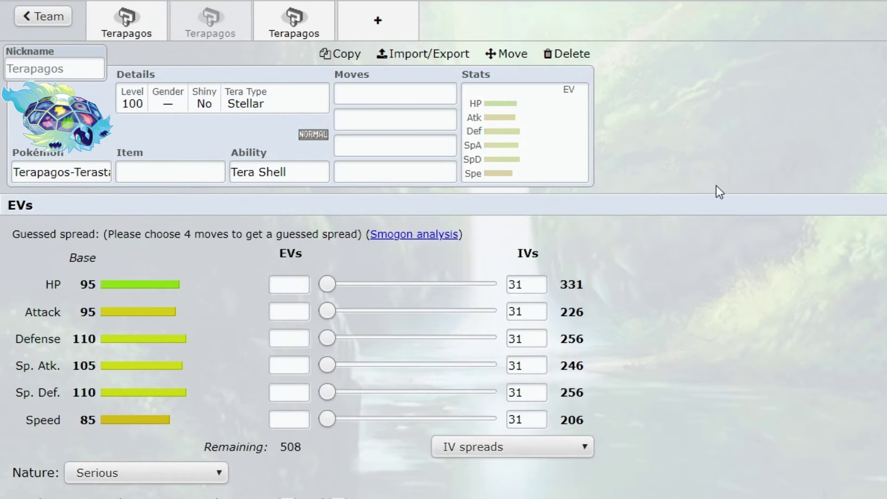
{"action": "left_click", "coordinate": [44, 172]}
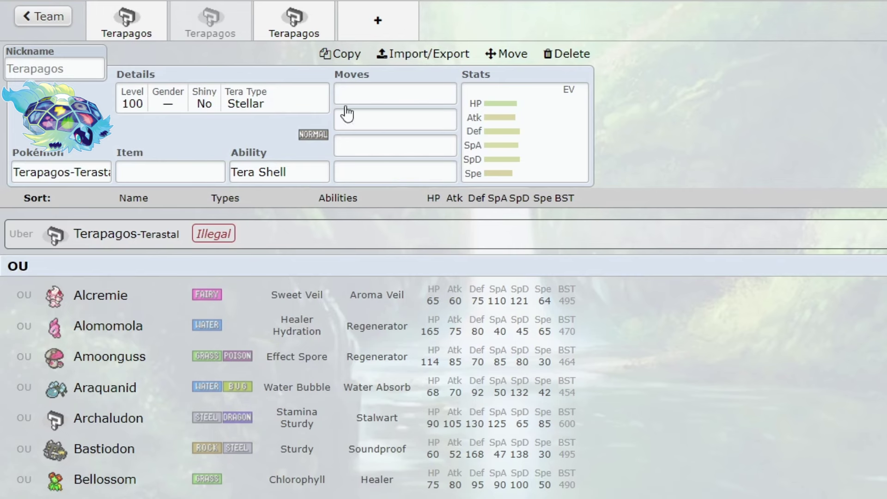
{"action": "left_click", "coordinate": [294, 174]}
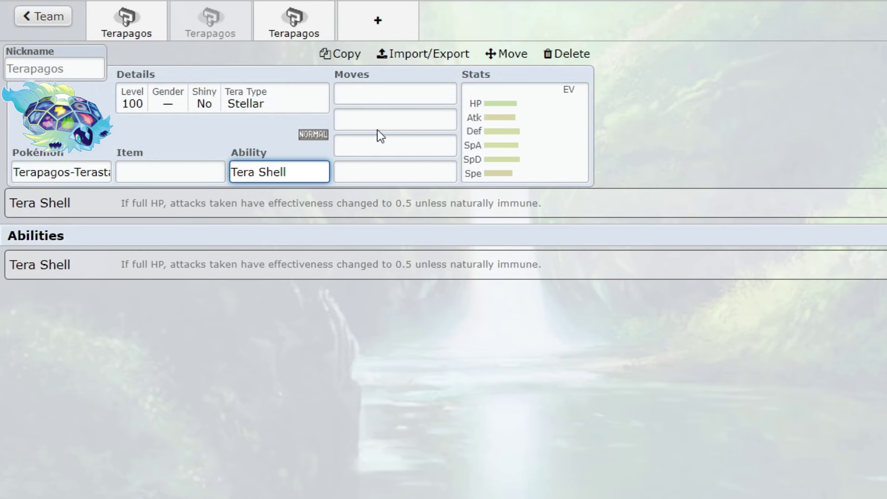
{"action": "left_click", "coordinate": [525, 137]}
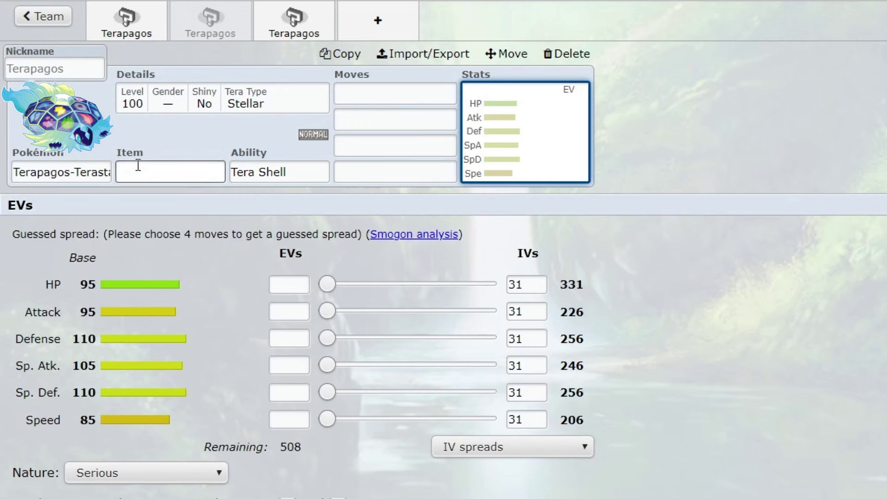
Give Terapagos-Terastal the Leftovers item and check the description of its Tera Shell ability.
{"action": "left_click", "coordinate": [168, 173]}
{"action": "type", "text": "lef"}
{"action": "key", "text": "Return"}
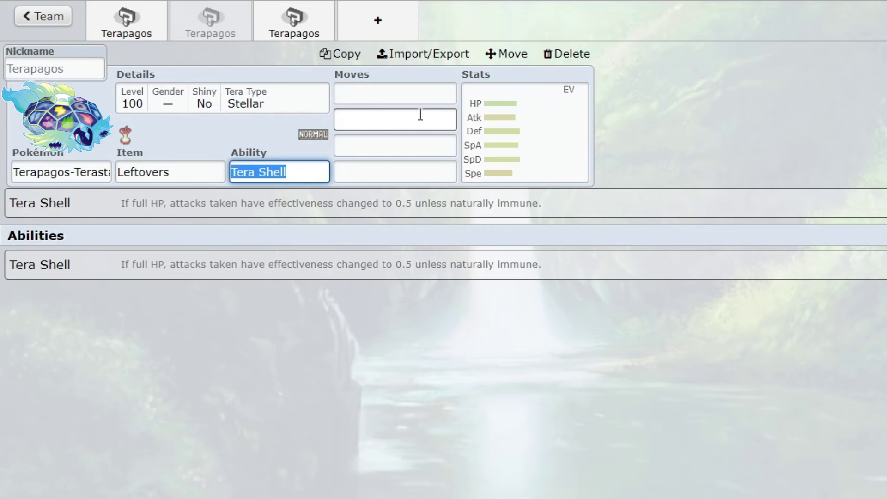
{"action": "left_click", "coordinate": [390, 97]}
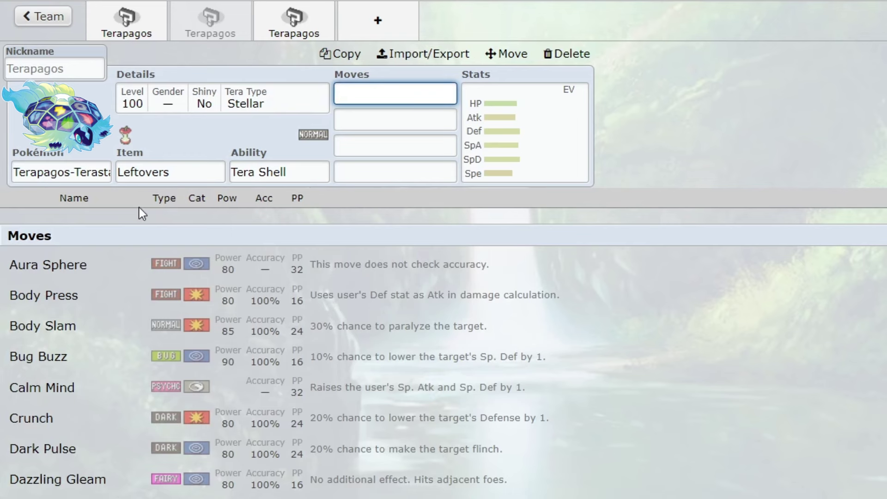
{"action": "left_click", "coordinate": [314, 174]}
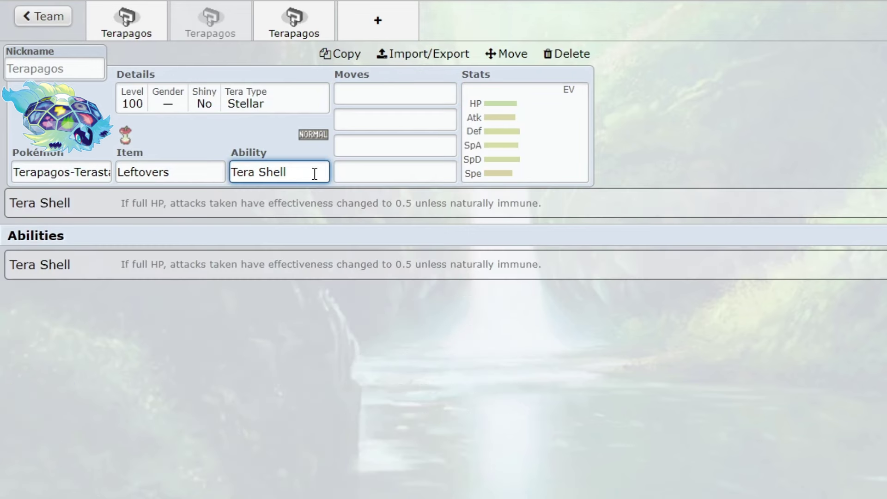
Set the first two moves of Terapagos-Terastal to Rest and Sleep Talk, and check its stats.
{"action": "left_click", "coordinate": [365, 96]}
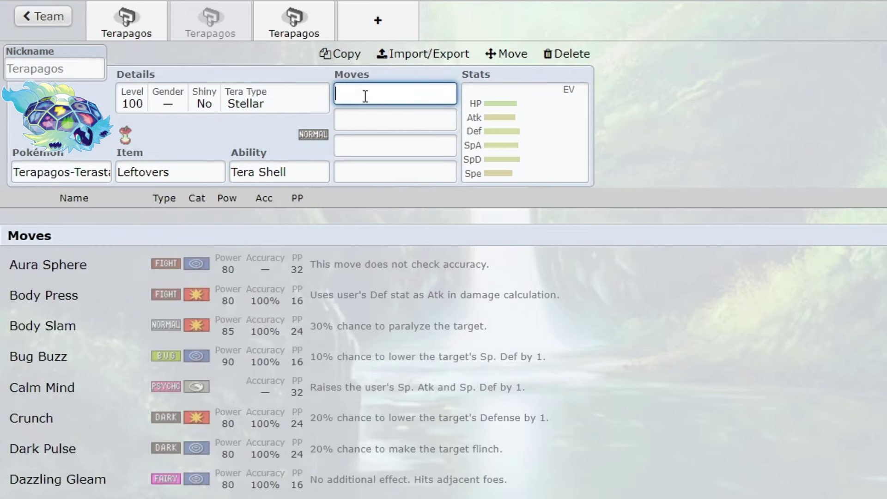
{"action": "type", "text": "res"}
{"action": "left_click", "coordinate": [216, 231]}
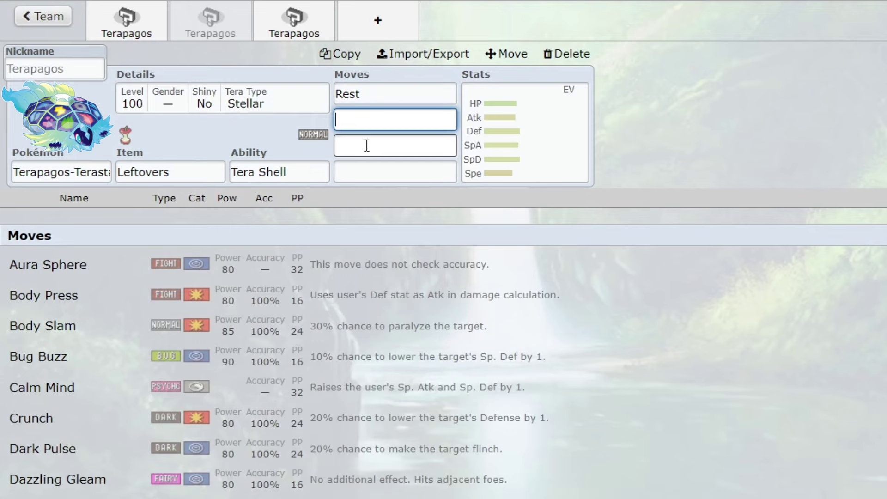
{"action": "type", "text": "sl"}
{"action": "left_click", "coordinate": [198, 236]}
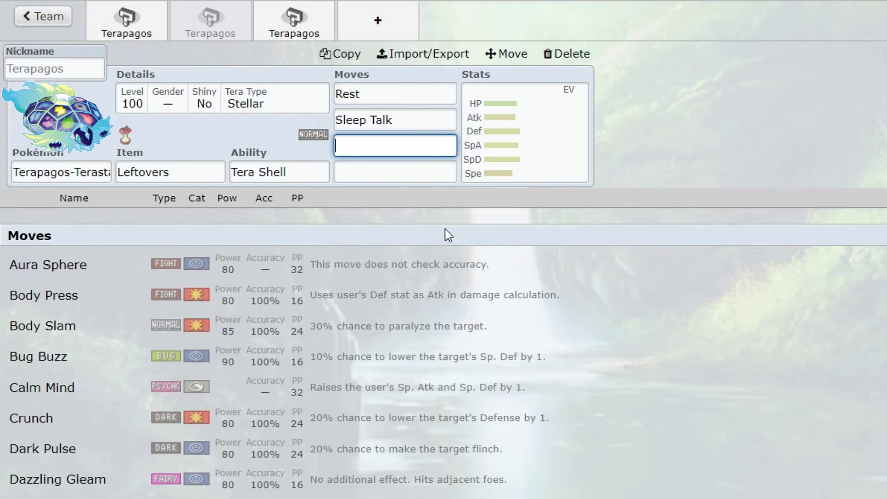
{"action": "left_click", "coordinate": [525, 162]}
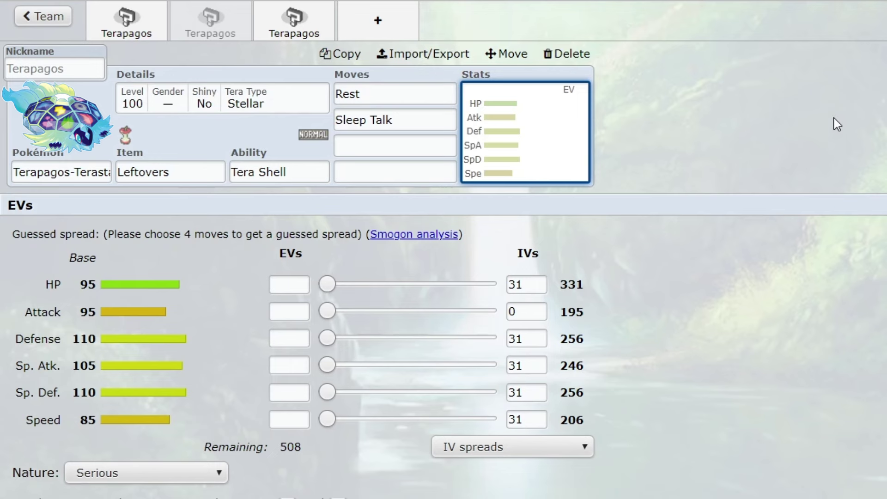
Add Calm Mind as the third move and Rock Polish as the fourth move.
{"action": "left_click", "coordinate": [435, 147]}
{"action": "type", "text": "cal"}
{"action": "left_click", "coordinate": [282, 242]}
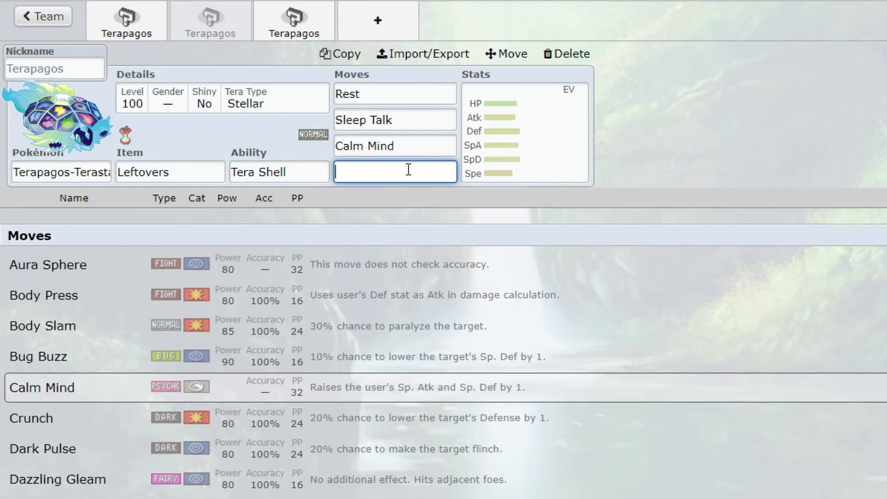
{"action": "type", "text": "ro"}
{"action": "left_click", "coordinate": [306, 259]}
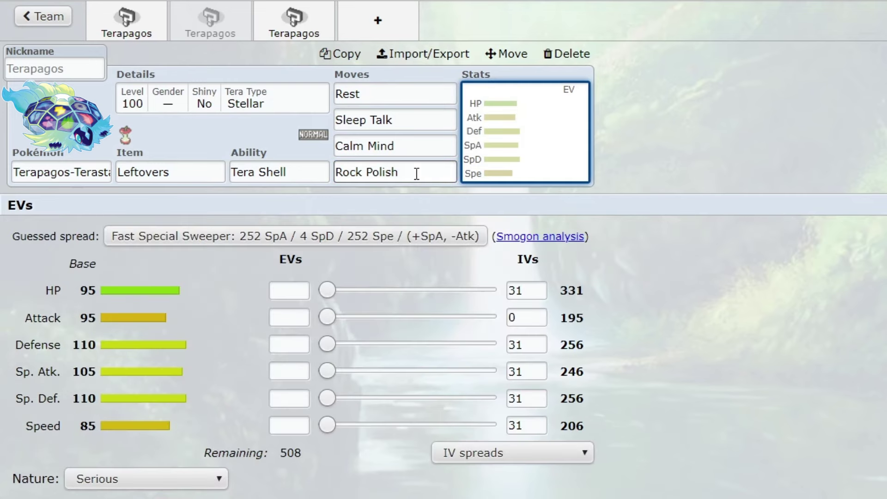
Replace the fourth move, Rock Polish, with Rapid Spin and review its description.
{"action": "left_click", "coordinate": [415, 172]}
{"action": "type", "text": "ra"}
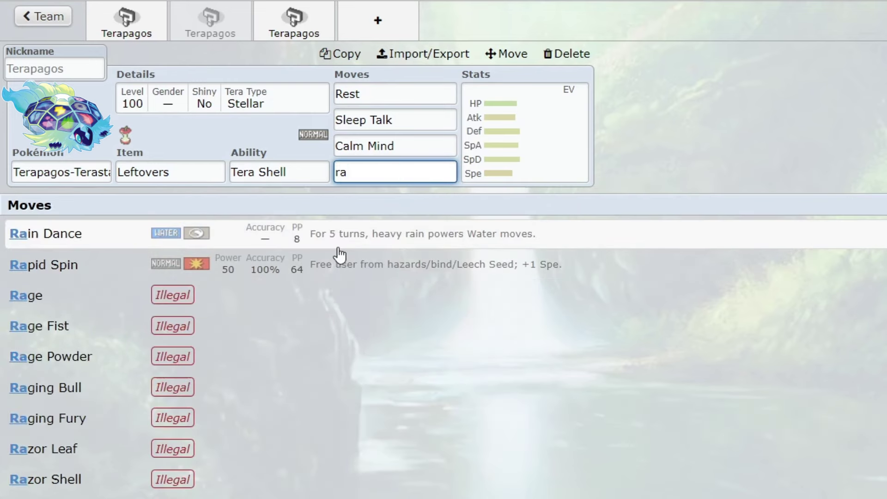
{"action": "left_click", "coordinate": [334, 251]}
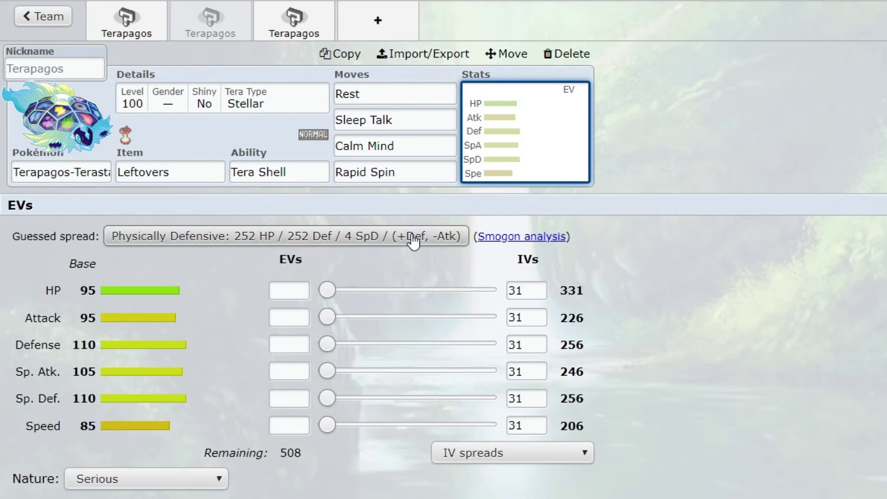
{"action": "left_click", "coordinate": [424, 177]}
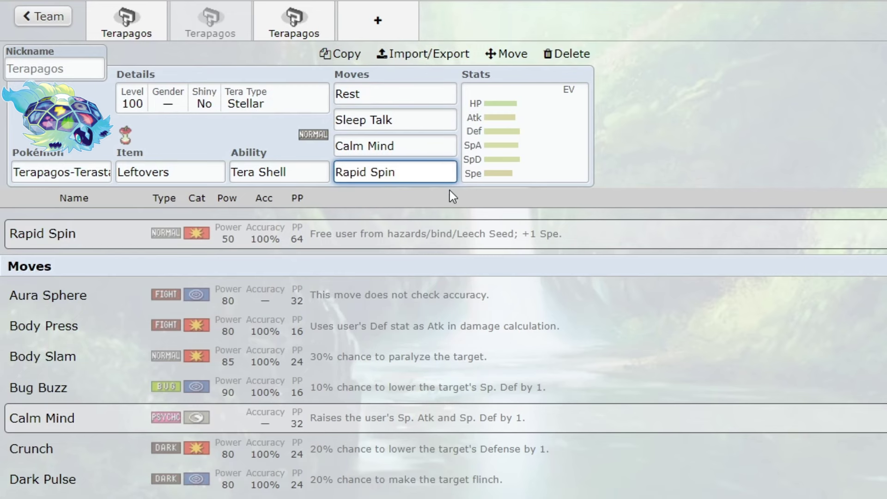
Replace the second move, Sleep Talk, with Tera Starstorm and review its description.
{"action": "left_click", "coordinate": [405, 115]}
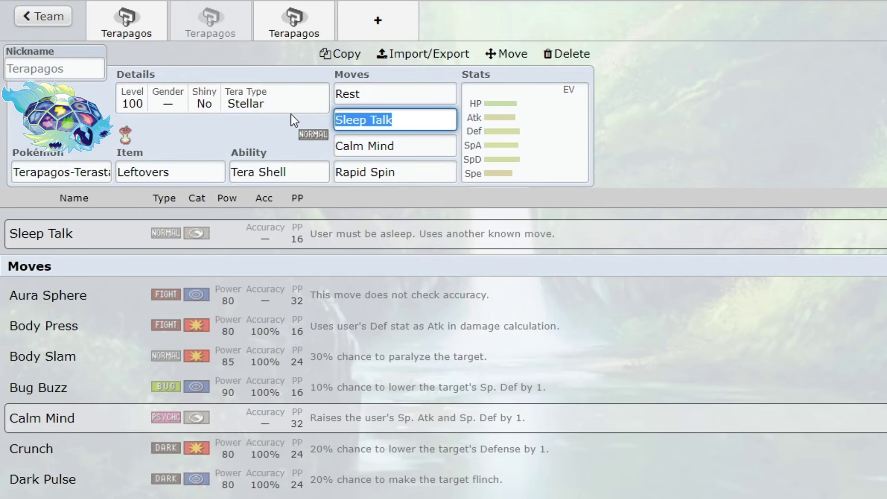
{"action": "type", "text": "tera"}
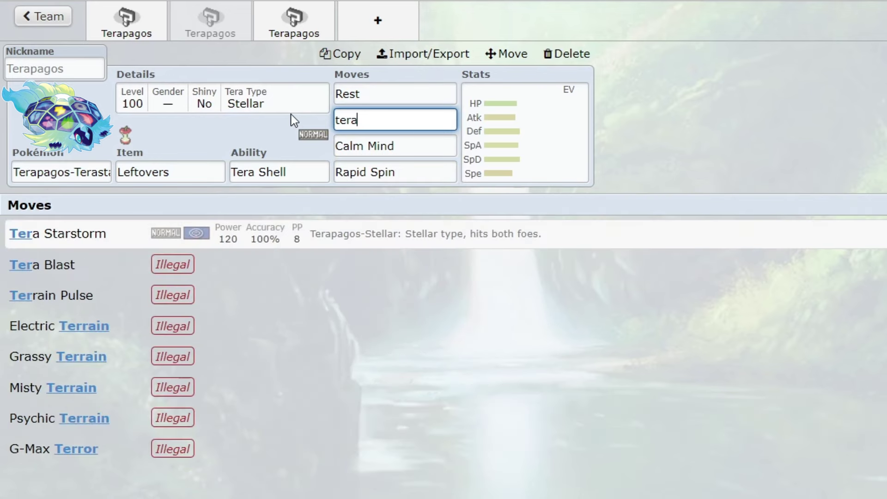
{"action": "key", "text": "Return"}
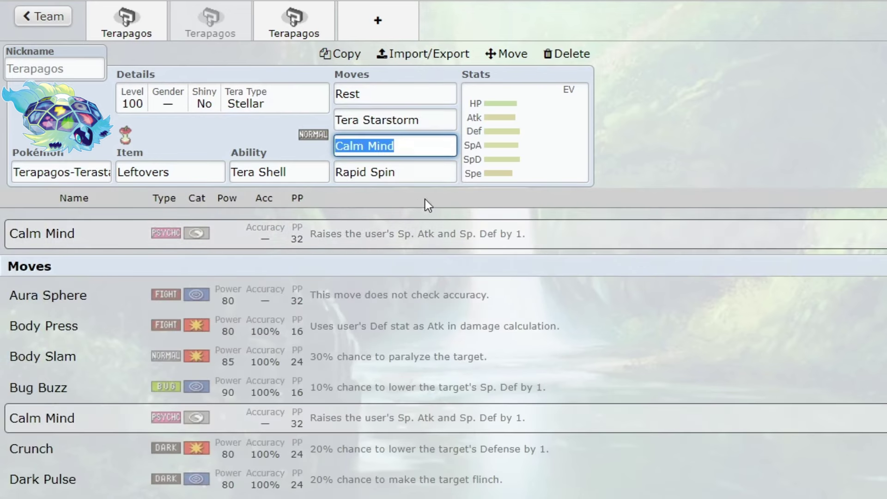
{"action": "left_click", "coordinate": [429, 123]}
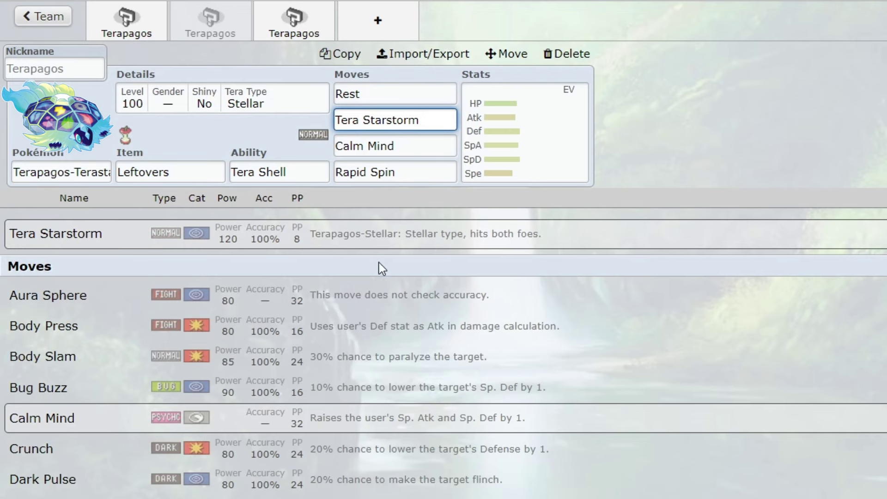
Change the first move from Rest to Stored Power and the second from Tera Starstorm to Aura Sphere.
{"action": "left_click", "coordinate": [407, 98]}
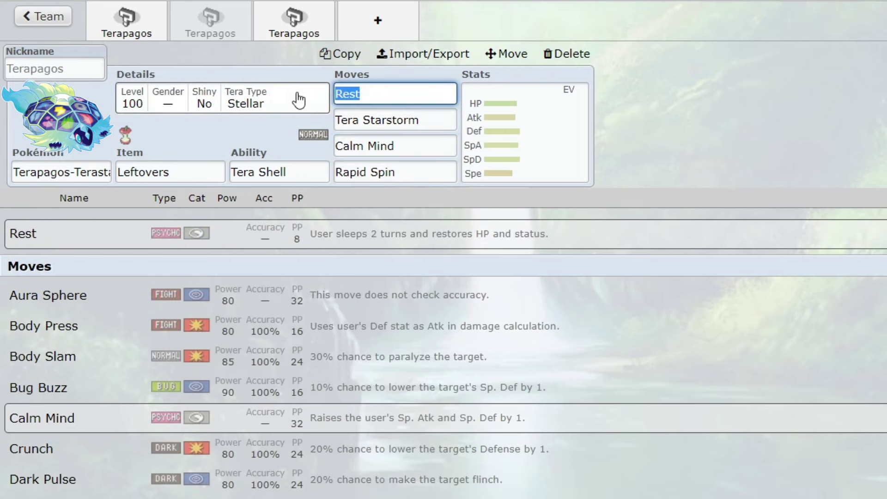
{"action": "type", "text": "sto"}
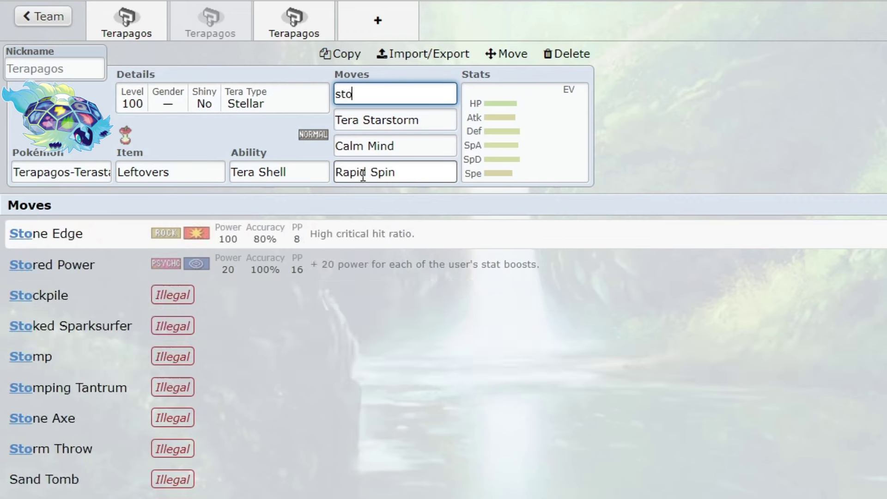
{"action": "left_click", "coordinate": [342, 256]}
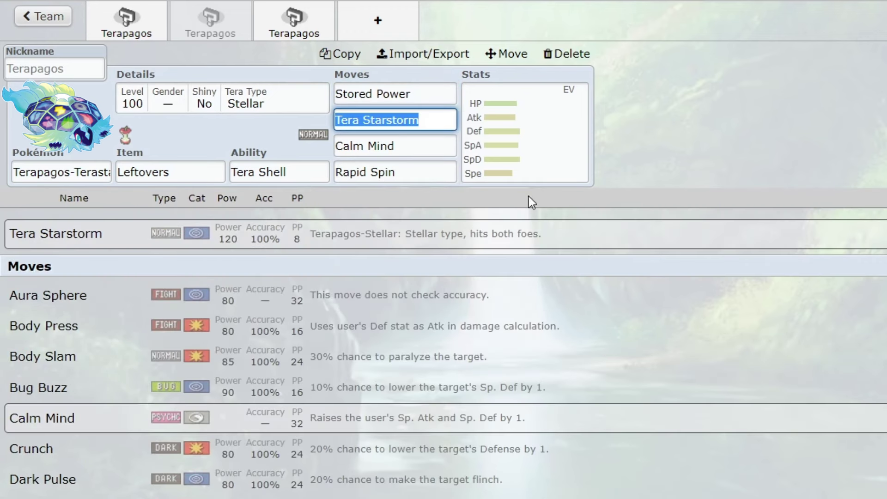
{"action": "left_click", "coordinate": [239, 305]}
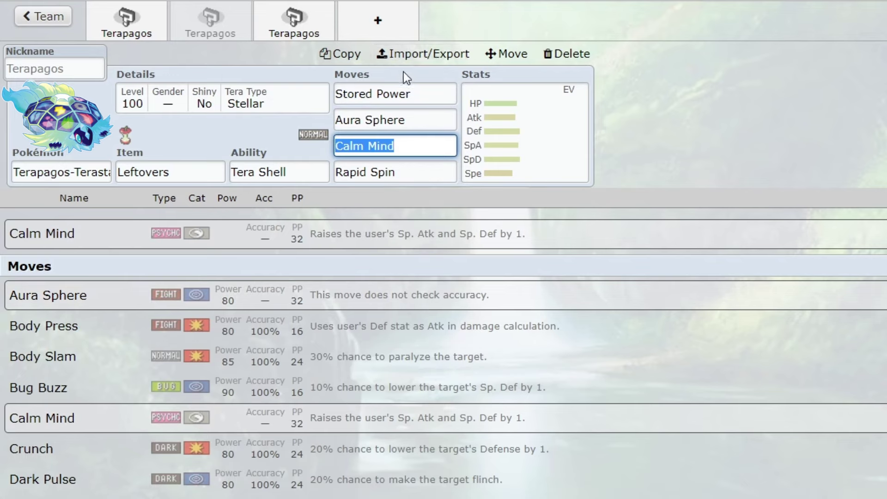
Look through the full list of moves available for the Terastal form's third move slot.
{"action": "scroll", "coordinate": [341, 420], "scroll_direction": "down", "scroll_amount": 6}
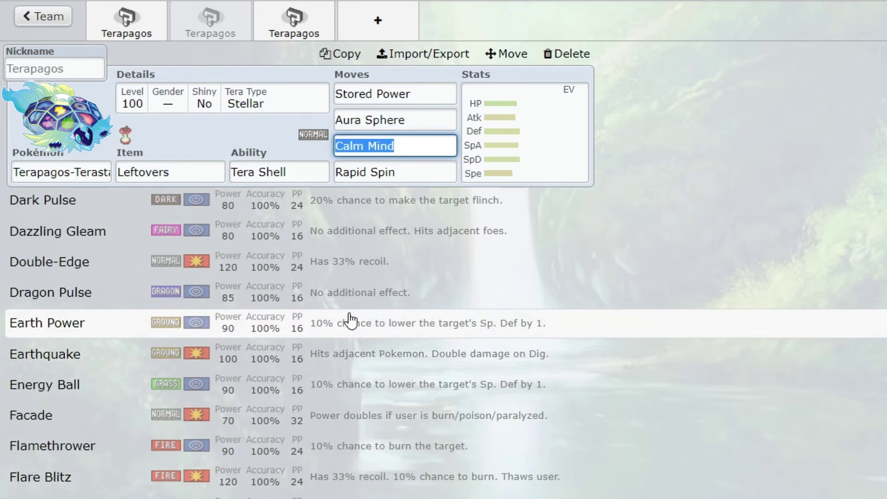
{"action": "scroll", "coordinate": [180, 397], "scroll_direction": "down", "scroll_amount": 2}
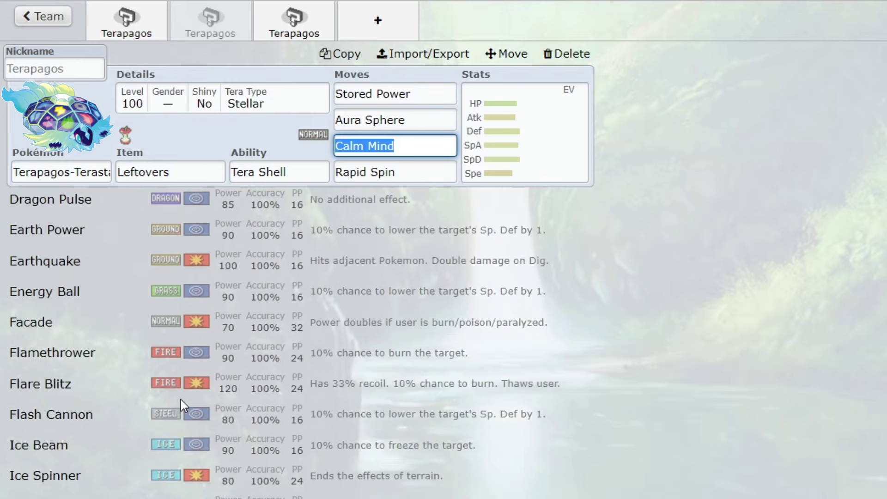
{"action": "scroll", "coordinate": [170, 416], "scroll_direction": "down", "scroll_amount": 6}
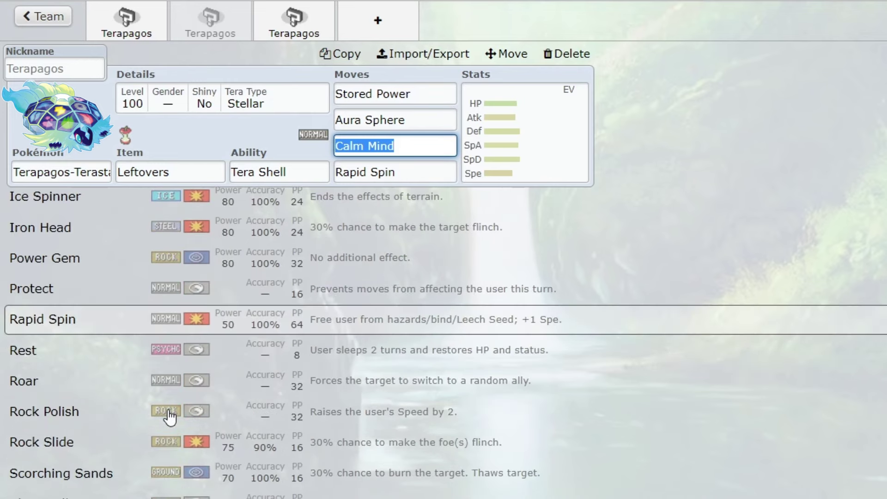
{"action": "scroll", "coordinate": [170, 416], "scroll_direction": "down", "scroll_amount": 2}
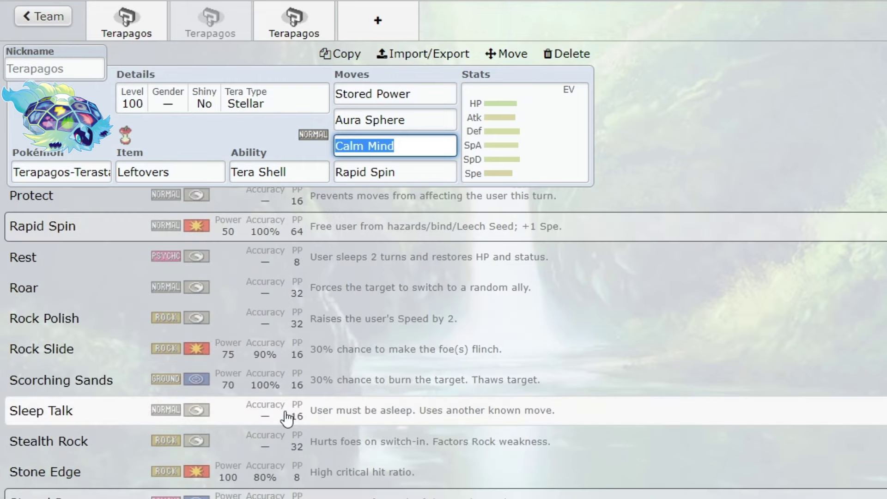
{"action": "scroll", "coordinate": [291, 422], "scroll_direction": "down", "scroll_amount": 2}
{"action": "scroll", "coordinate": [189, 390], "scroll_direction": "down", "scroll_amount": 6}
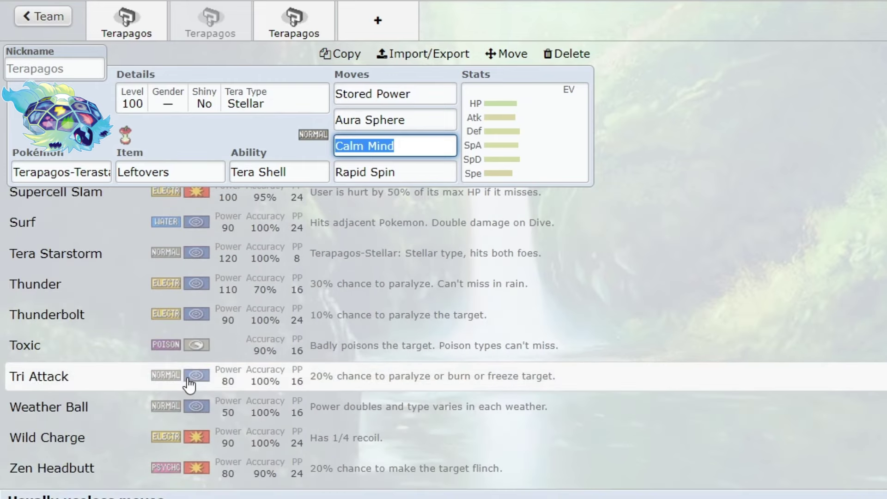
{"action": "scroll", "coordinate": [179, 488], "scroll_direction": "up", "scroll_amount": 20}
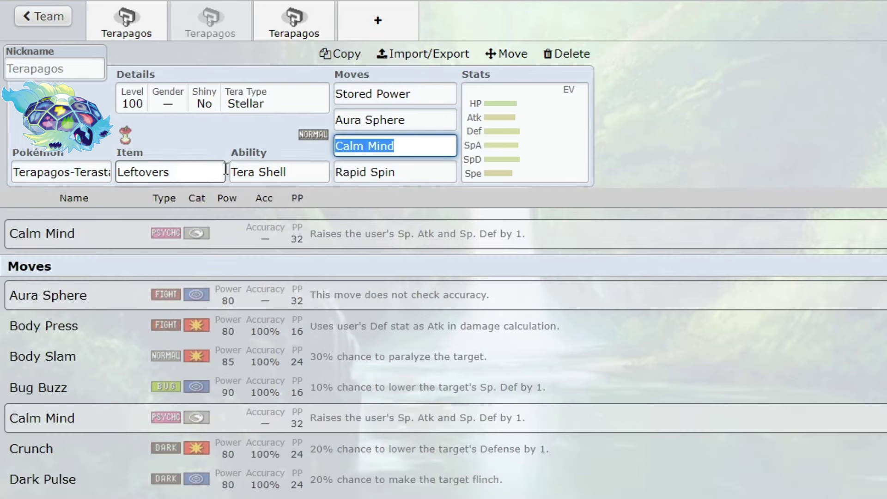
Review the Terastal form's Tera Shell ability description and its level, gender, shiny and Tera type details.
{"action": "left_click", "coordinate": [300, 172]}
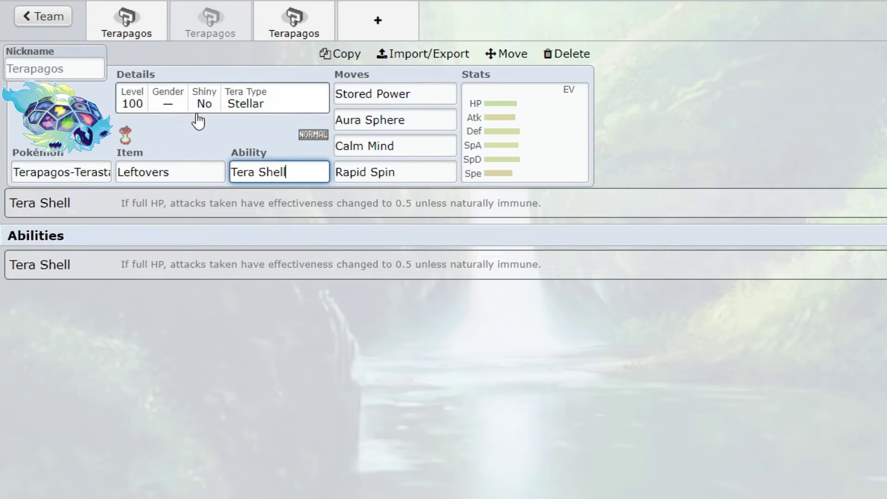
{"action": "left_click", "coordinate": [205, 104]}
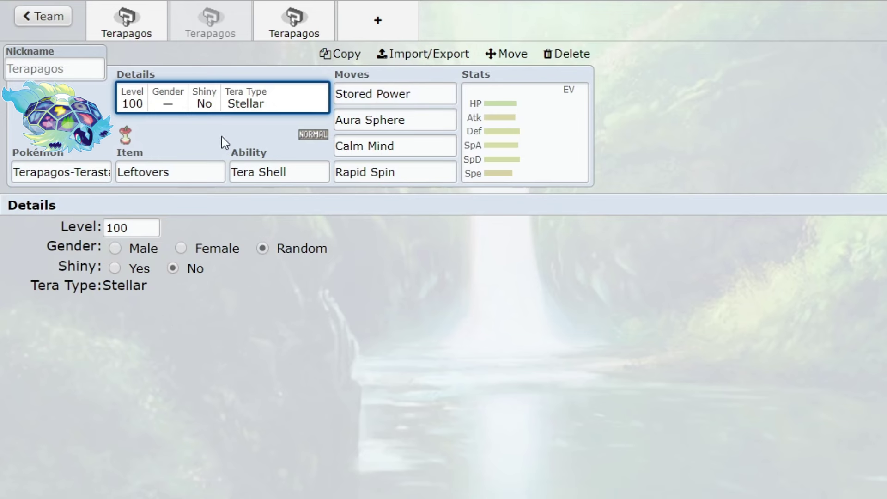
Switch to the Terapagos-Stellar set and review its species entry and the Teraform Zero ability description.
{"action": "left_click", "coordinate": [284, 23]}
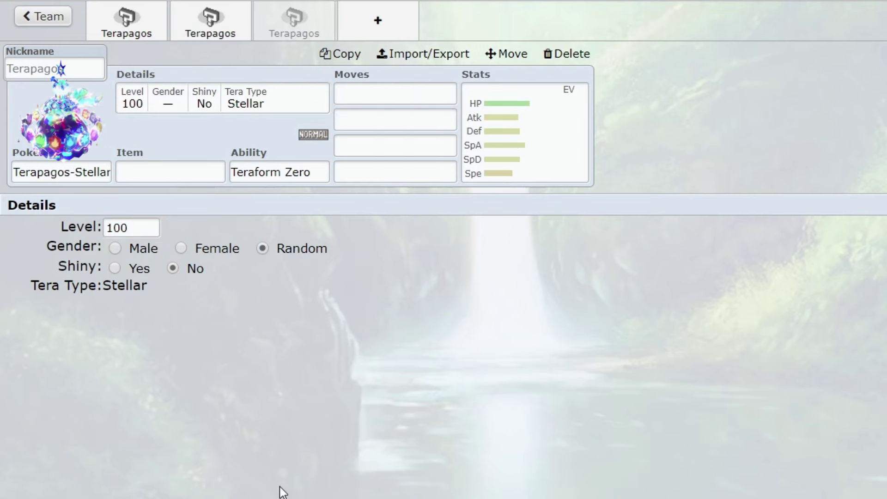
{"action": "left_click", "coordinate": [66, 167]}
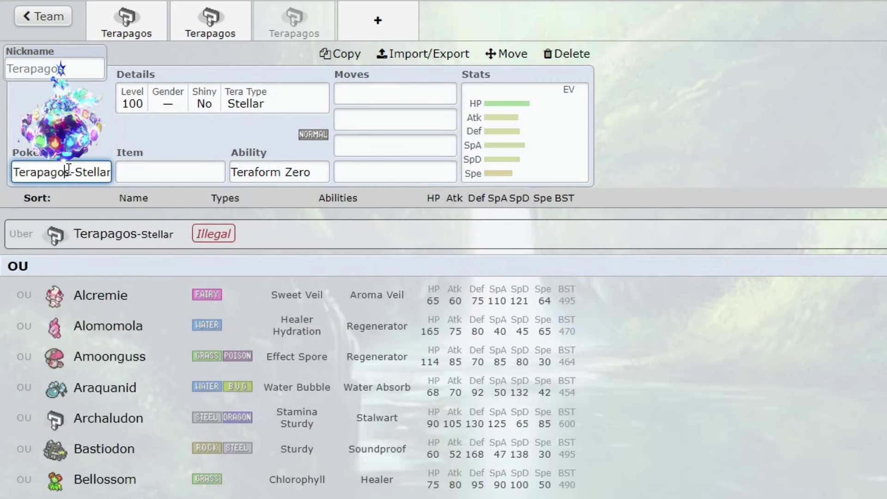
{"action": "left_click", "coordinate": [319, 175]}
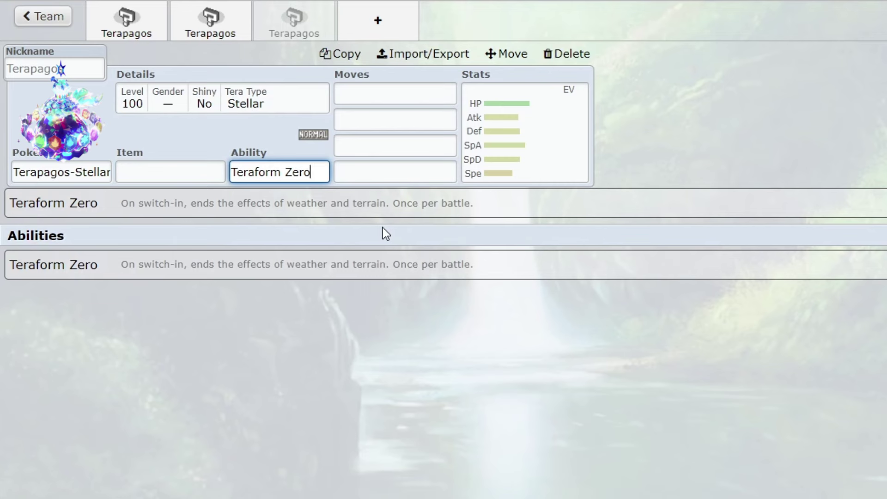
Examine the Stellar form's base stats, and check its available moves alongside its Tera type details.
{"action": "left_click", "coordinate": [537, 126]}
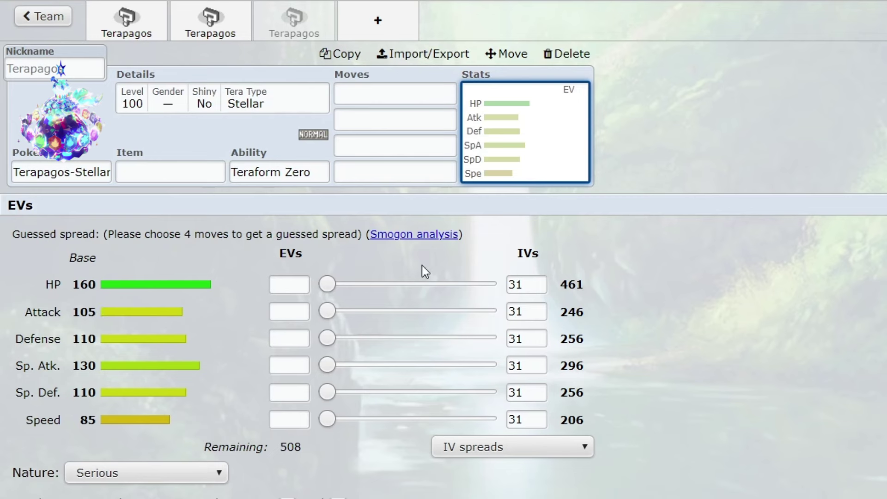
{"action": "left_click", "coordinate": [327, 284]}
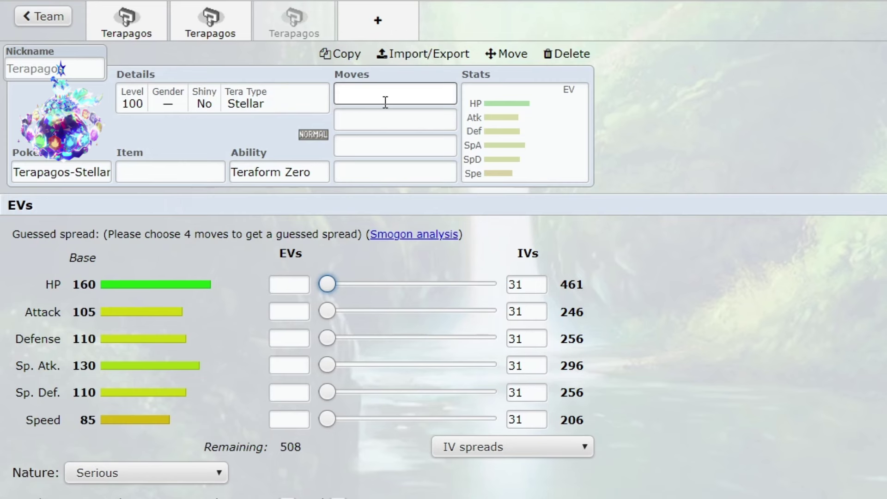
{"action": "left_click", "coordinate": [400, 94]}
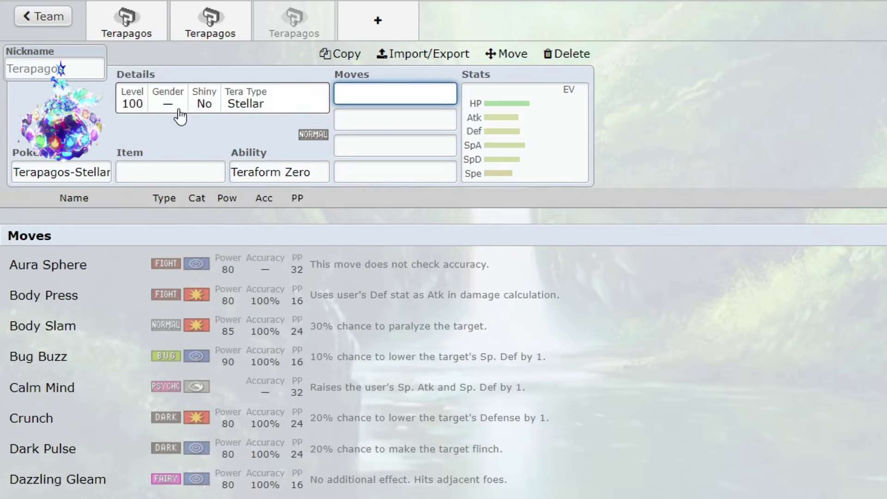
{"action": "left_click", "coordinate": [228, 109]}
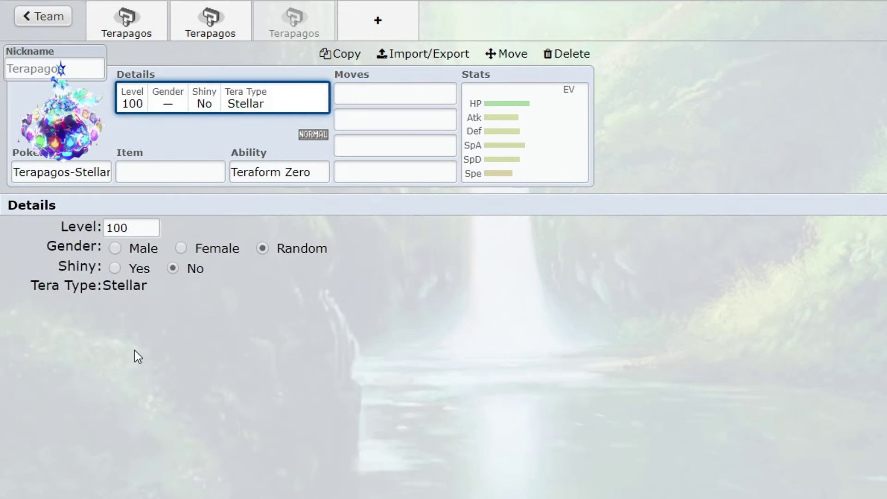
{"action": "left_click", "coordinate": [344, 99]}
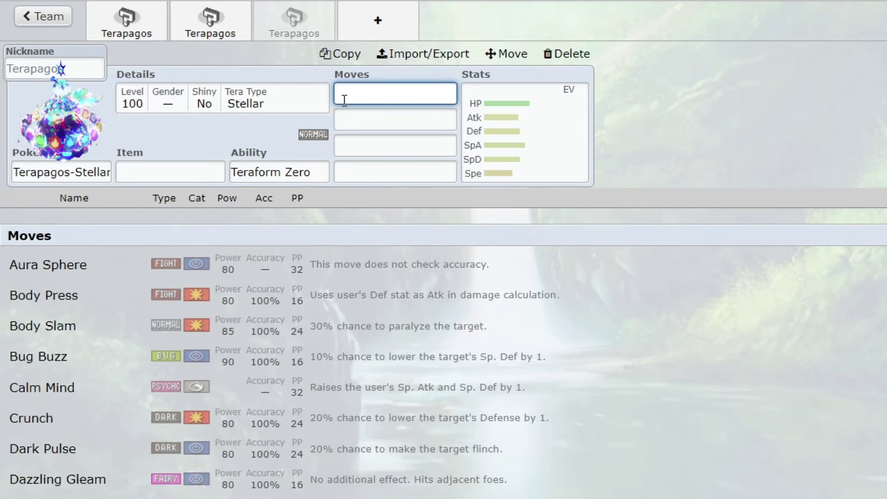
Recheck the Teraform Zero ability description and return to the Stellar form's stat spread.
{"action": "left_click", "coordinate": [315, 172]}
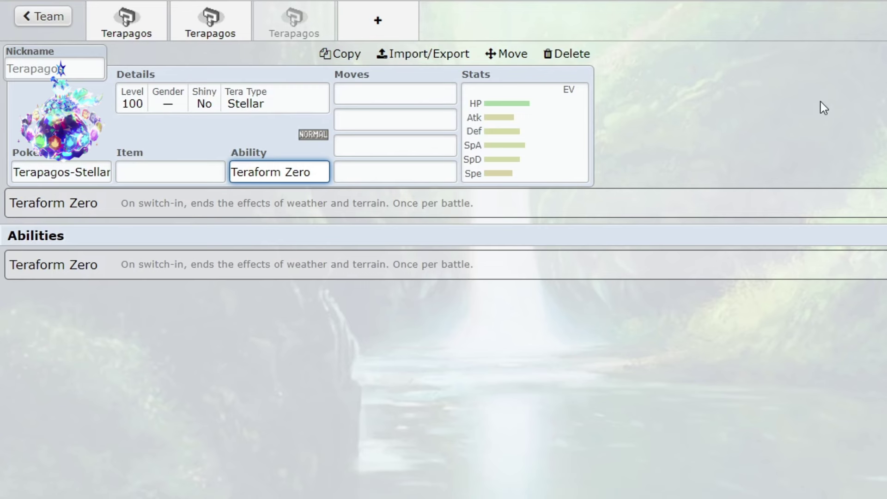
{"action": "left_click", "coordinate": [368, 88]}
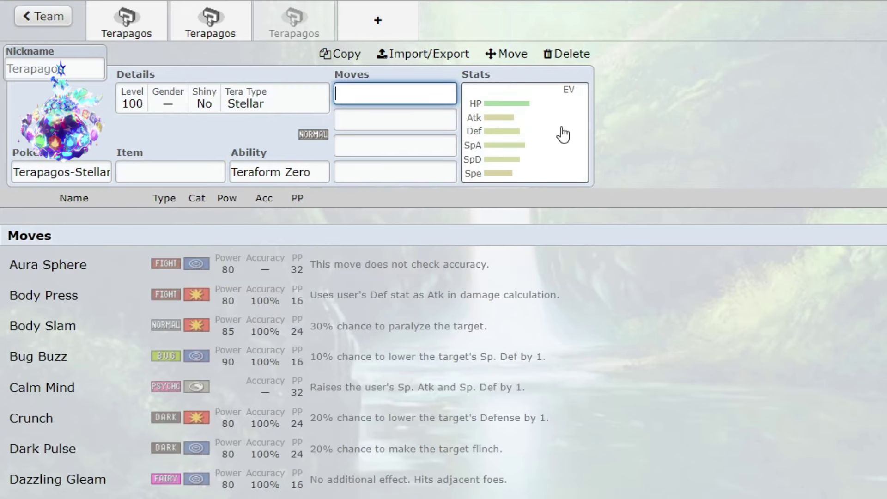
{"action": "left_click", "coordinate": [525, 148]}
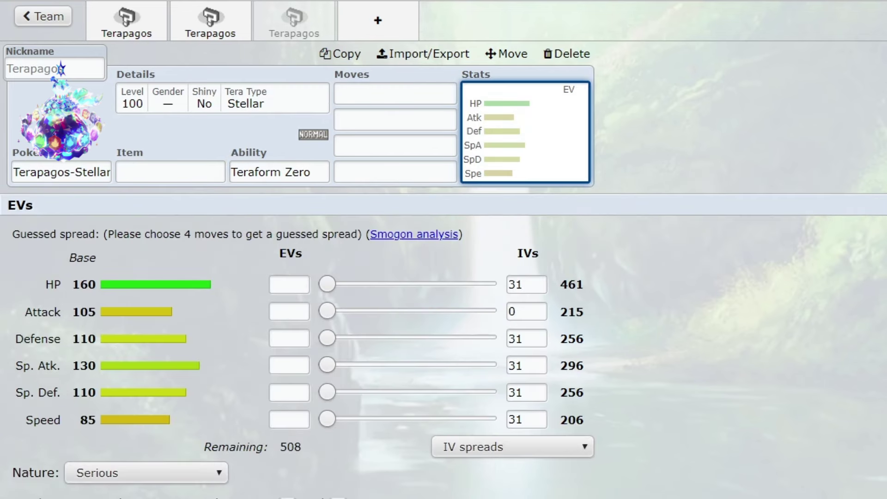